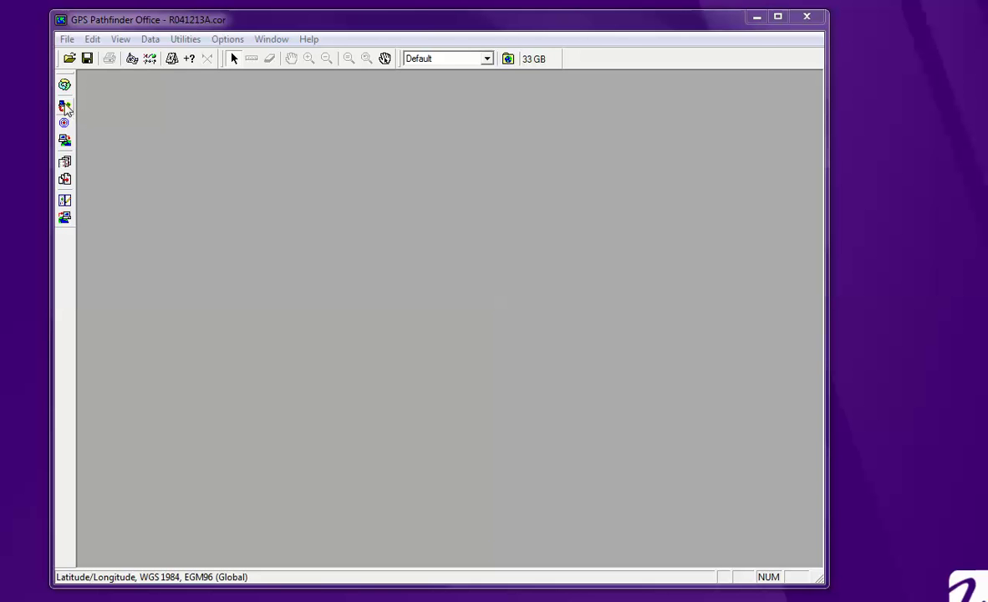
Open the Data Transfer tool on its Receive tab for the GIS datalogger.
left_click(65, 107)
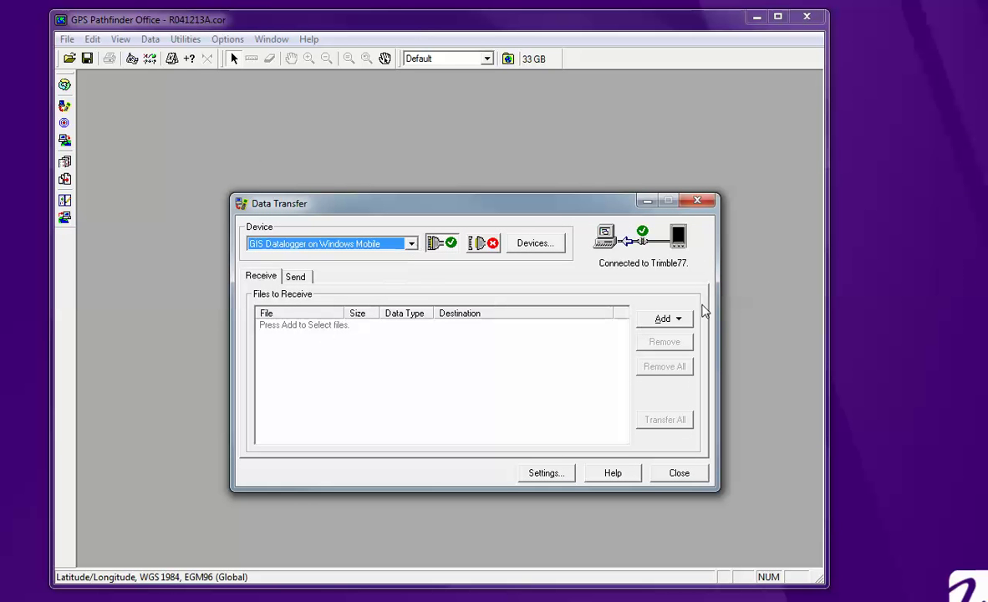
left_click(272, 279)
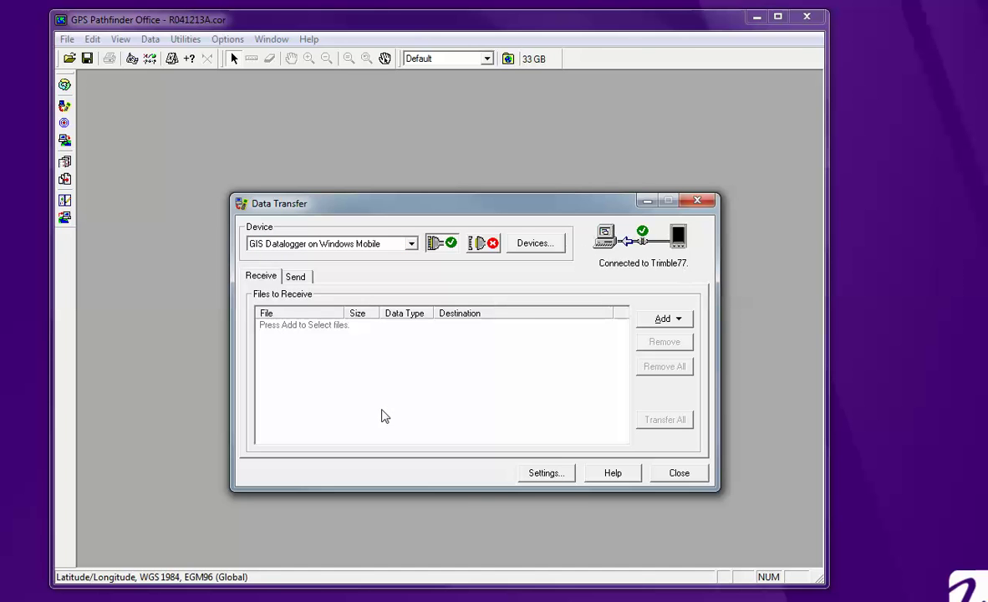
Queue data file R041213A from the datalogger for receiving.
left_click(679, 322)
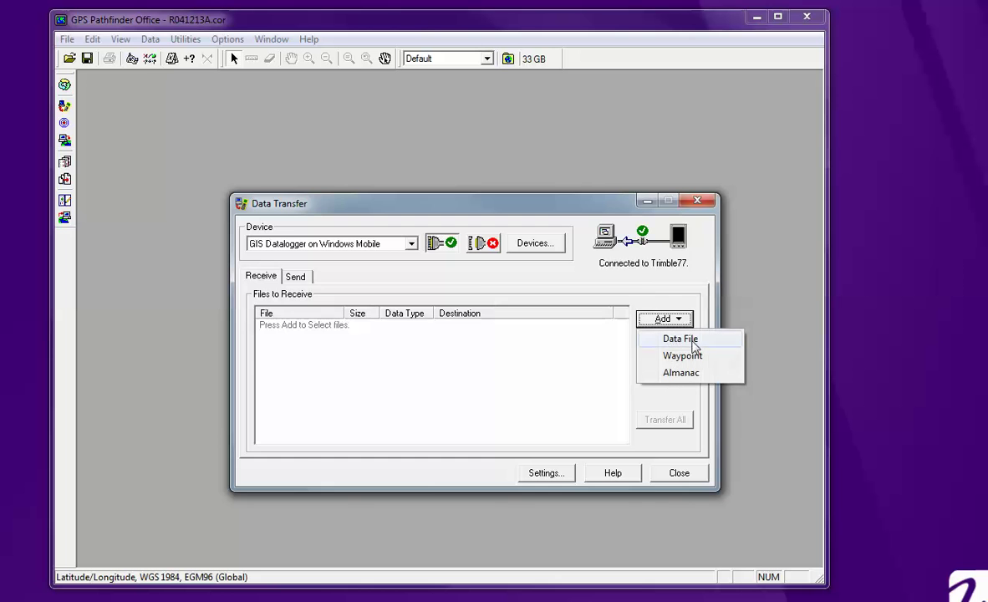
left_click(693, 346)
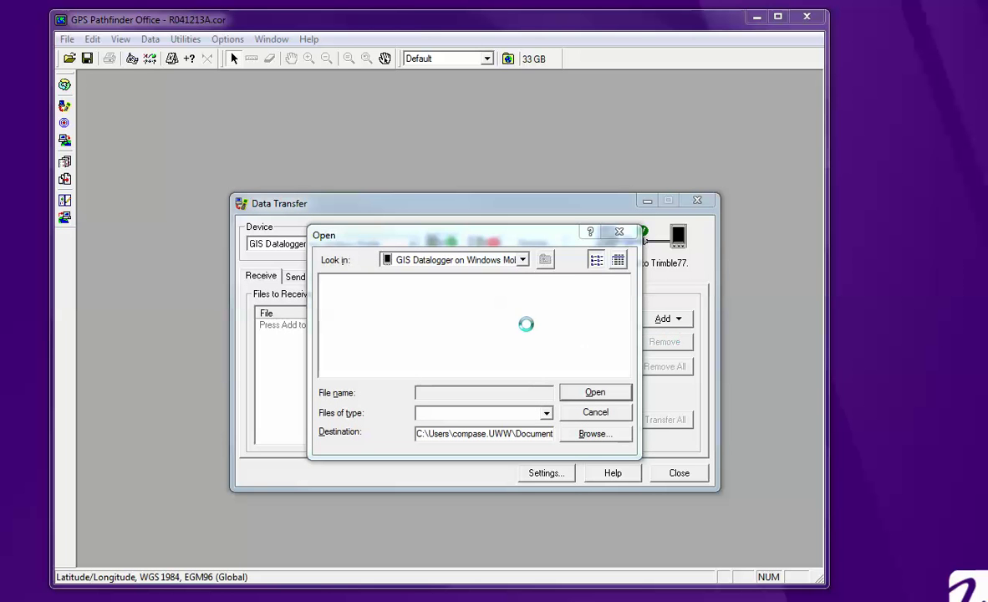
left_click(358, 282)
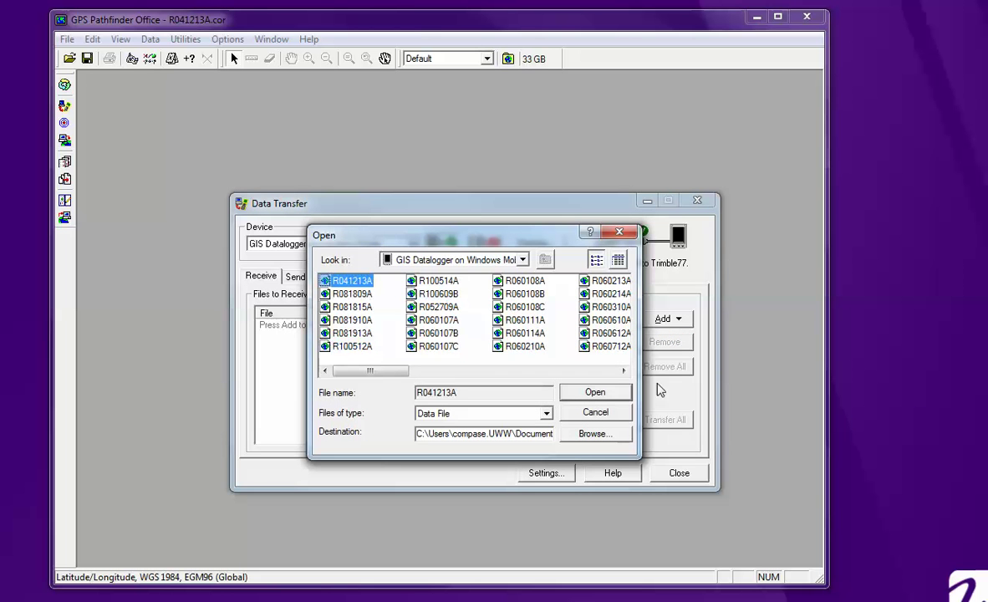
left_click(616, 396)
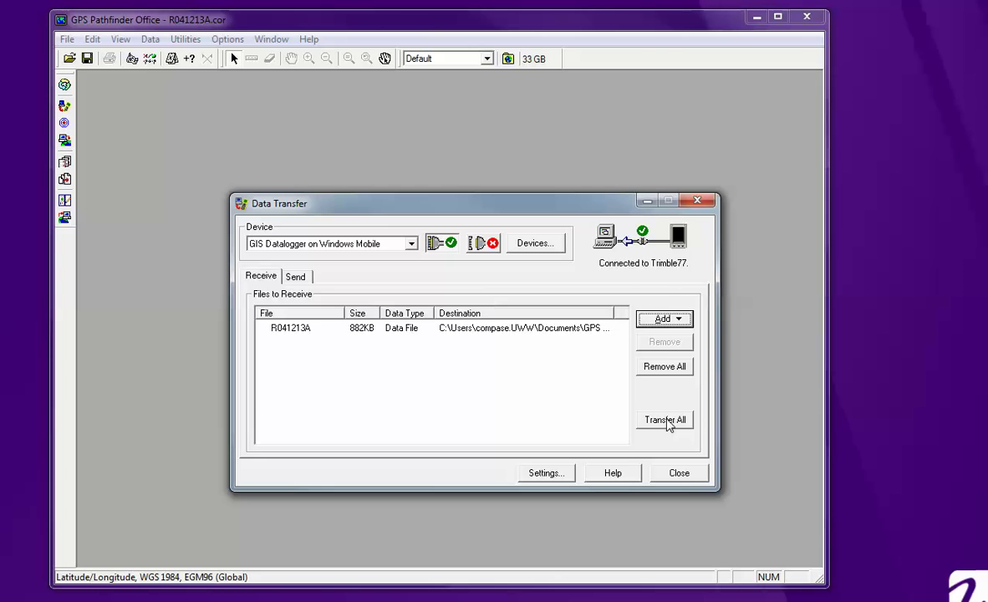
Transfer R041213A, overwriting the existing R041213A.SSF, and close the transfer window.
left_click(666, 422)
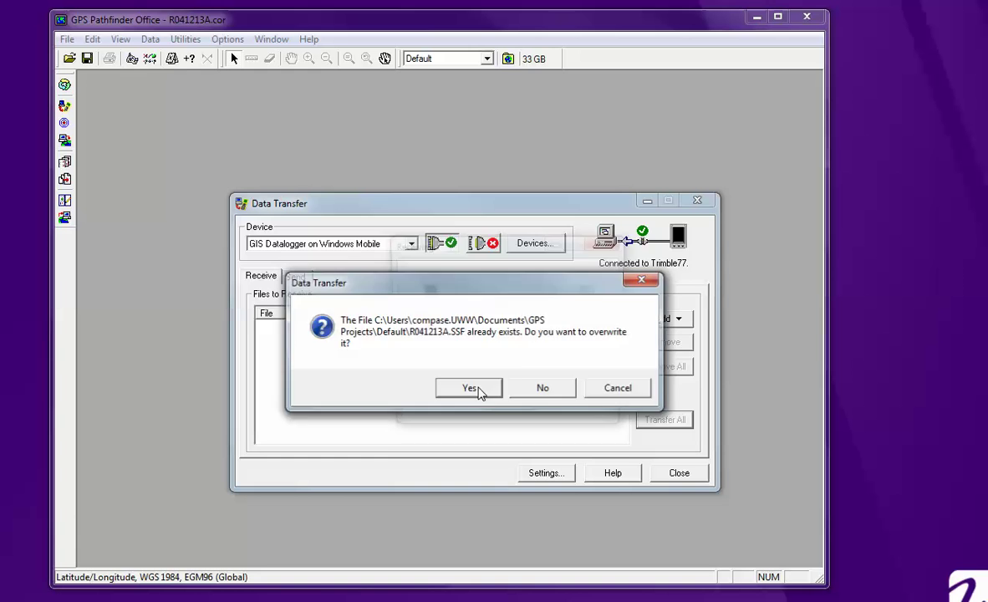
left_click(479, 390)
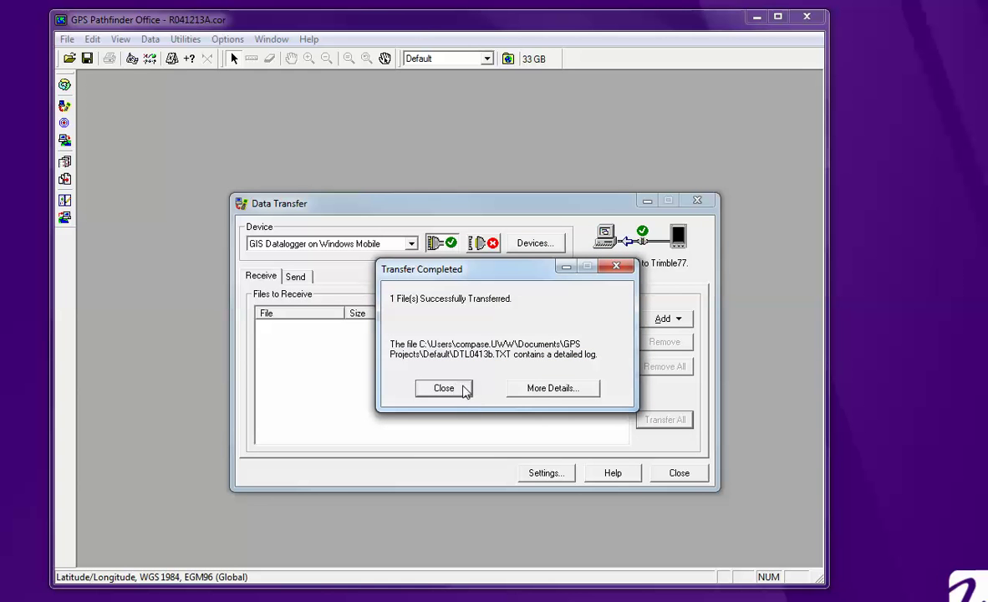
left_click(460, 389)
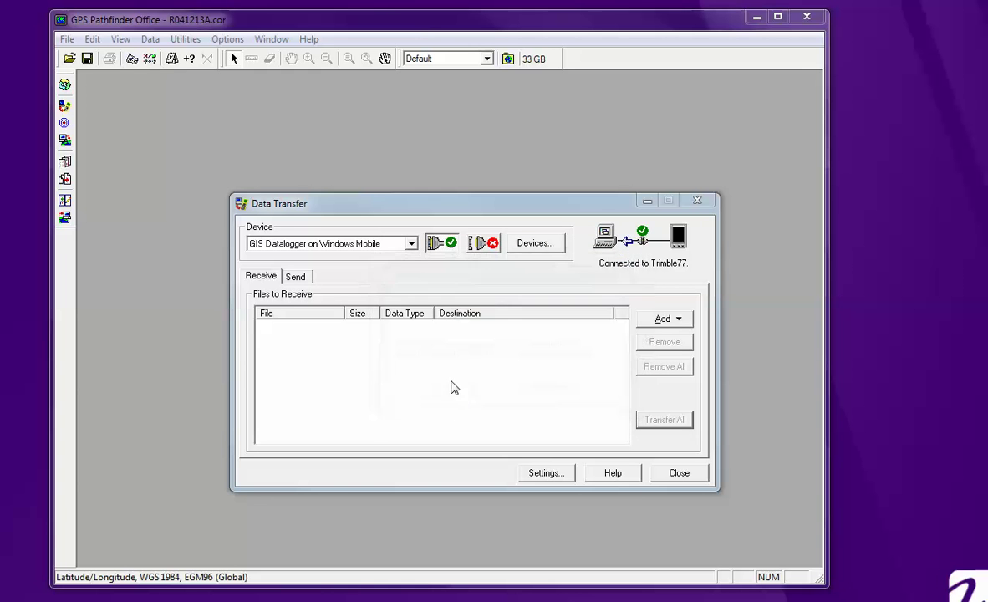
left_click(687, 476)
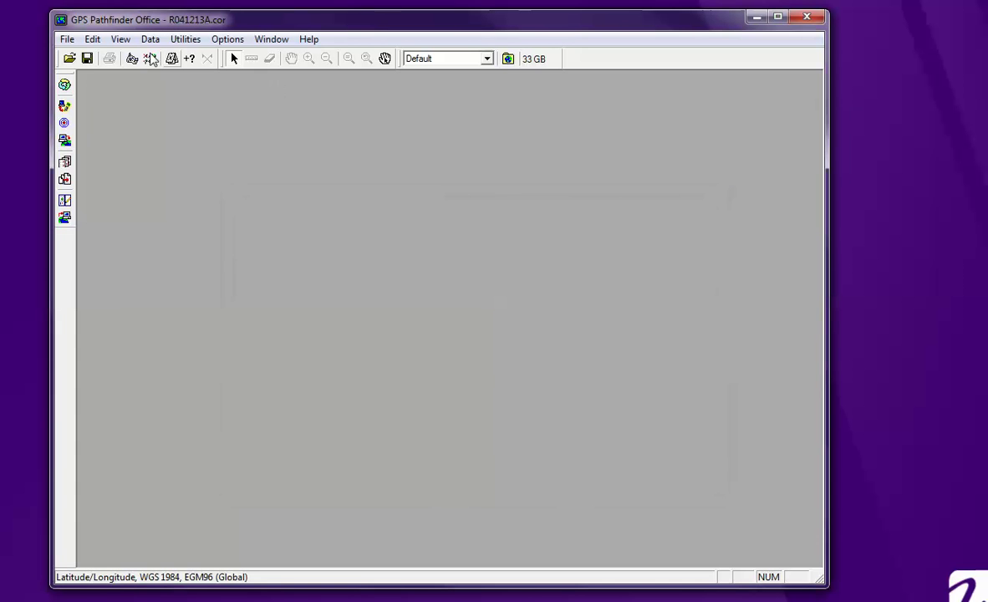
Open R041213A.SSF from the Default folder.
left_click(71, 60)
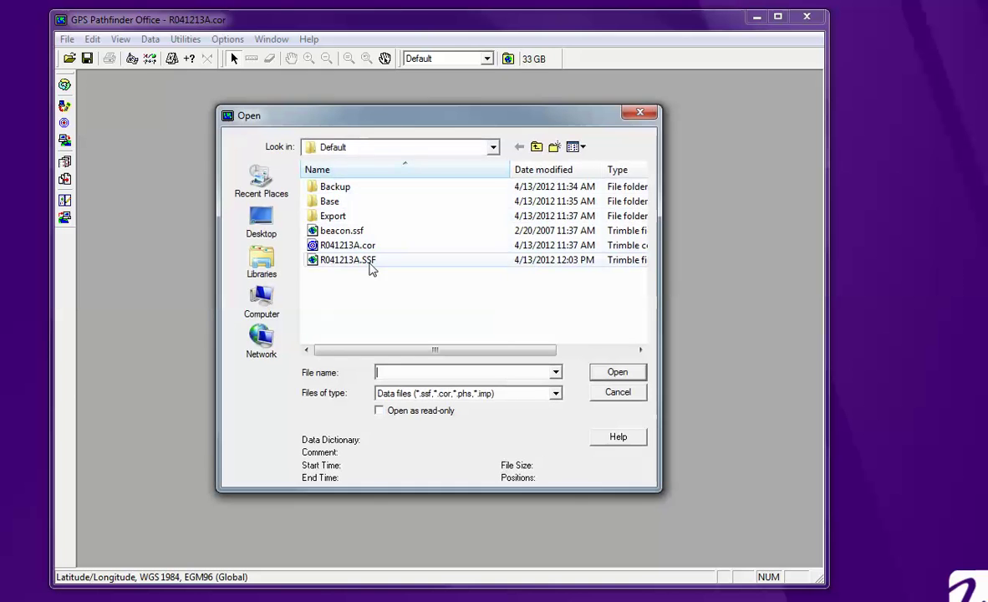
left_click(370, 262)
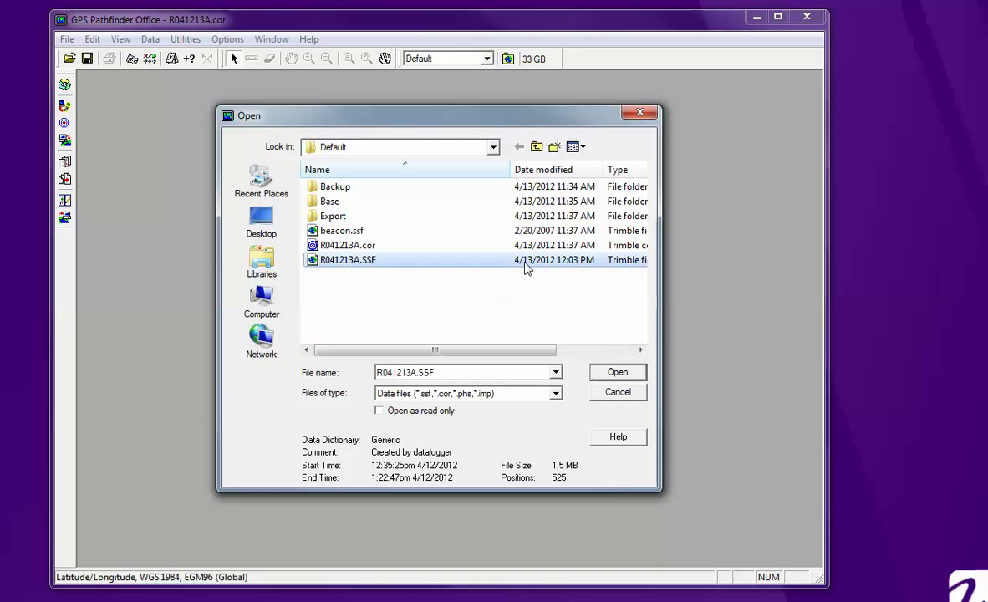
left_click(617, 373)
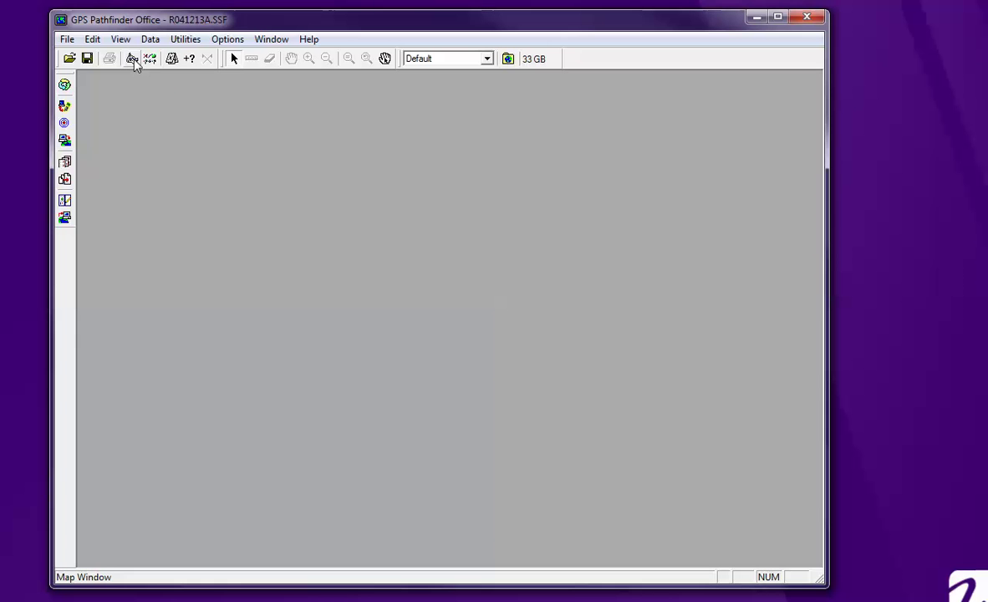
Map R041213A.SSF's positions and bring up the Differential Correction Wizard, centred on screen.
left_click(133, 60)
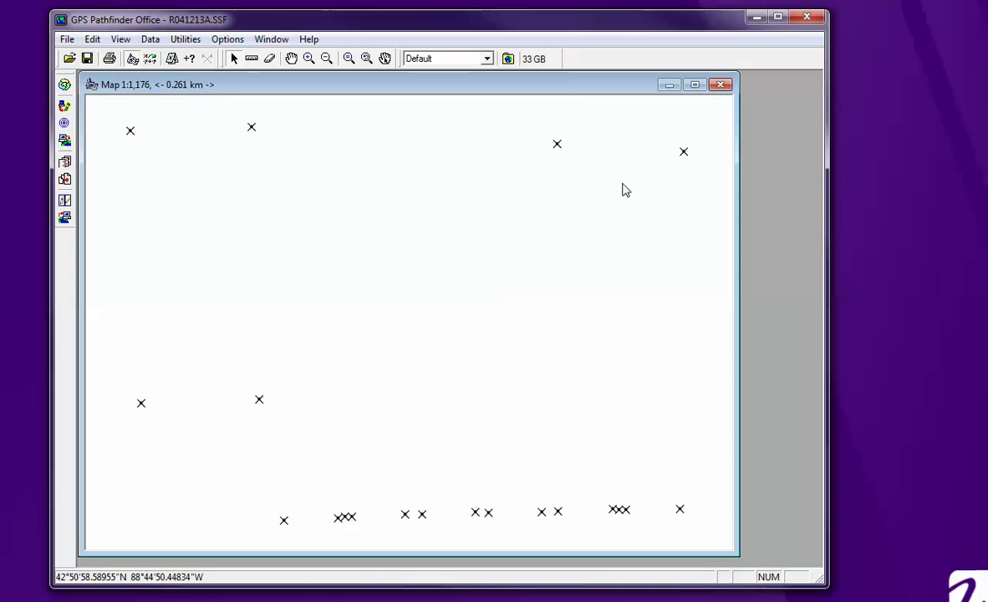
left_click(63, 126)
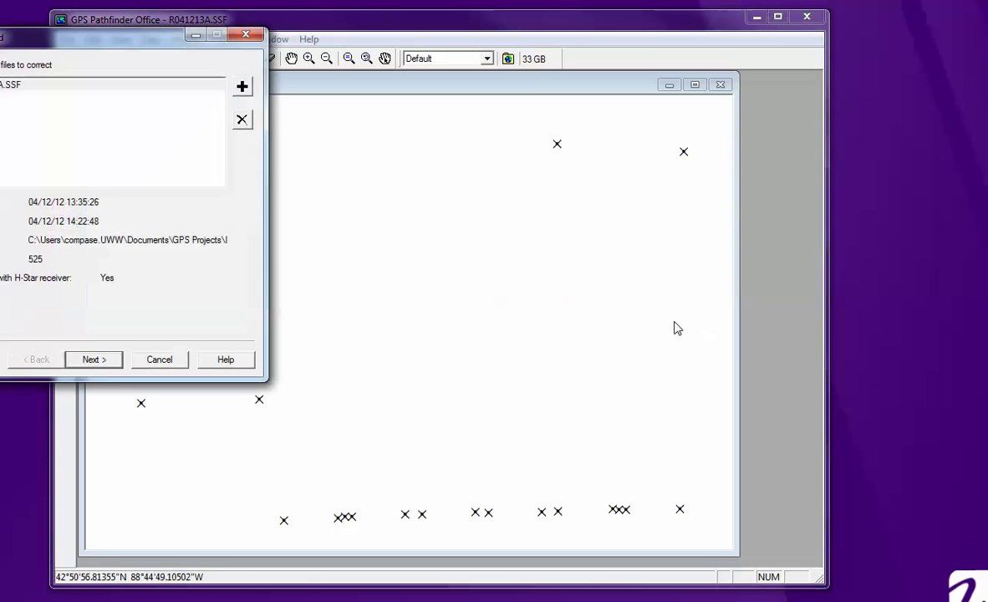
left_click_drag(153, 39, 601, 135)
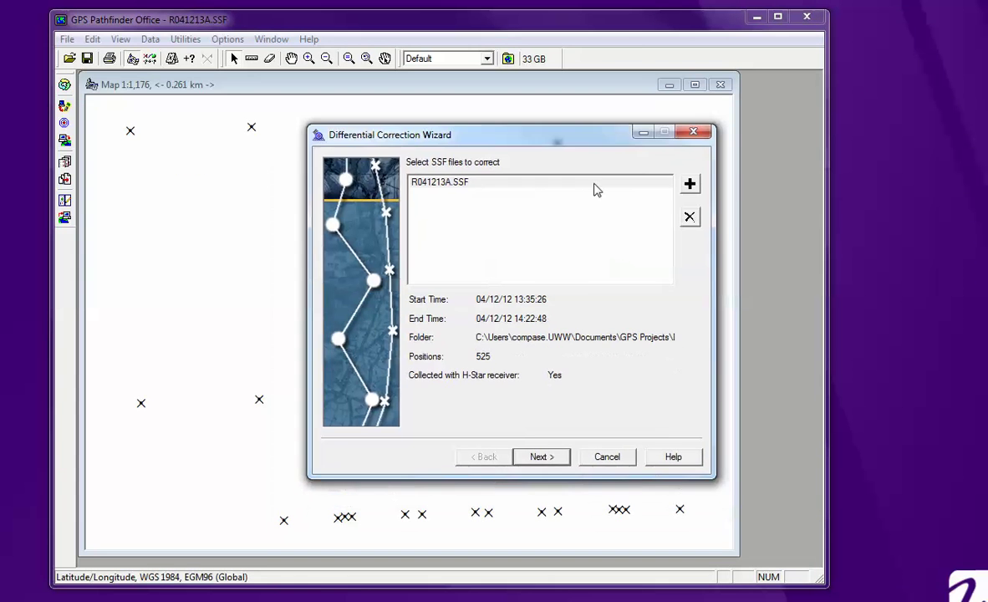
Accept the default processing type and correction settings in the wizard.
left_click(541, 456)
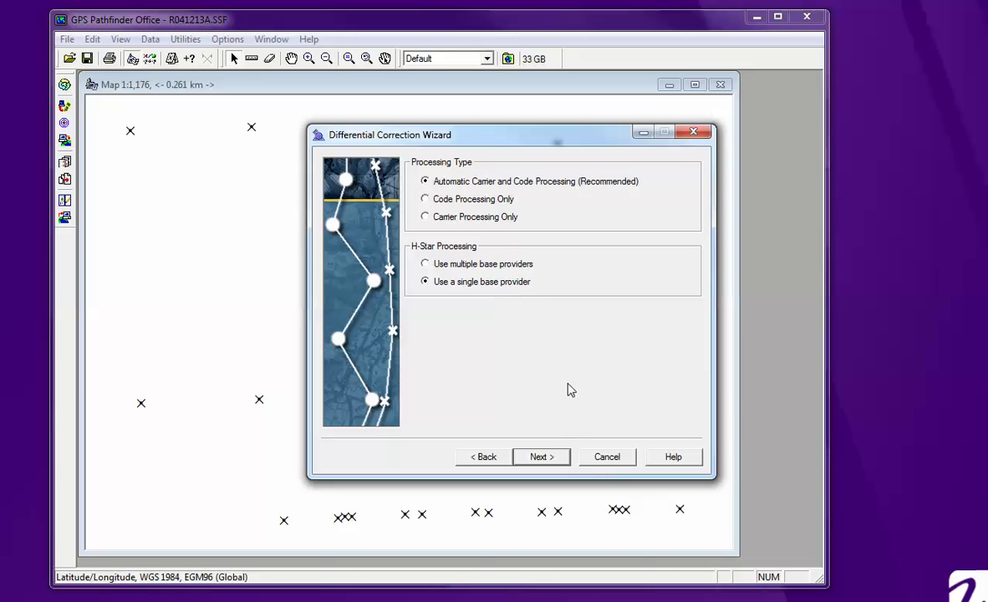
left_click(543, 458)
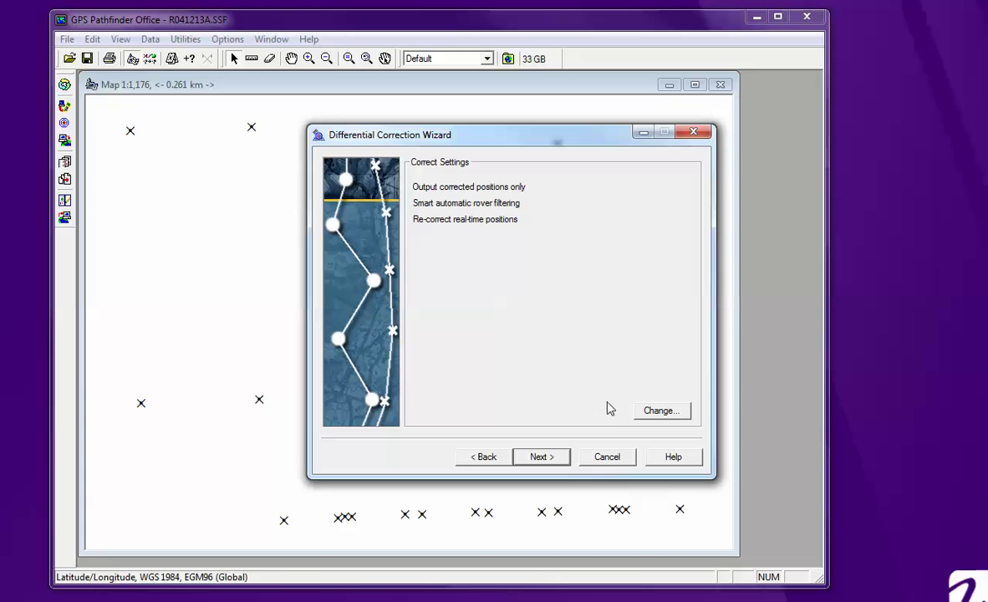
left_click(542, 460)
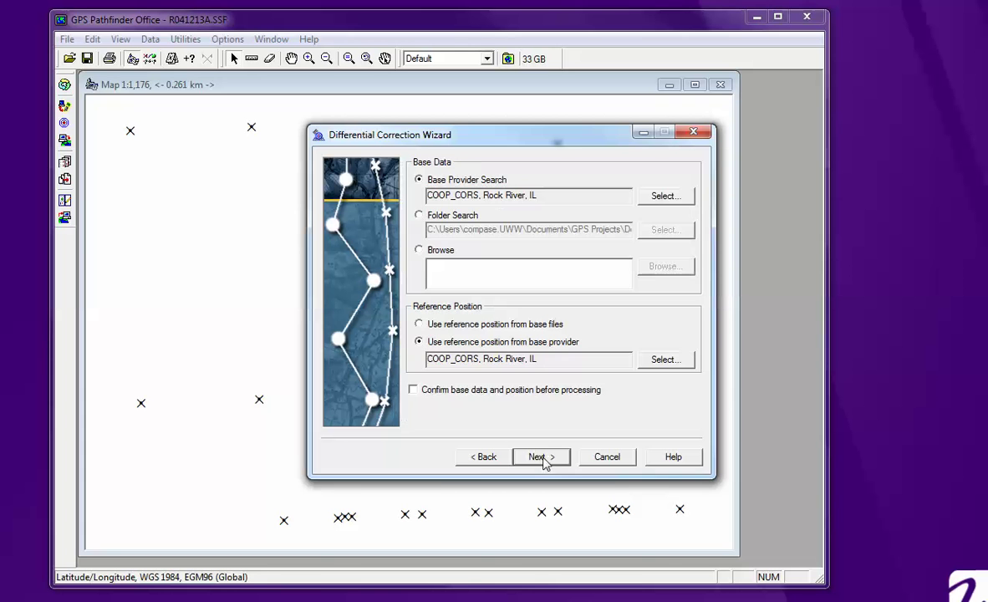
Pick base provider COOP_CORS, Rock River, IL, keep the project folder, and run the correction.
left_click(656, 199)
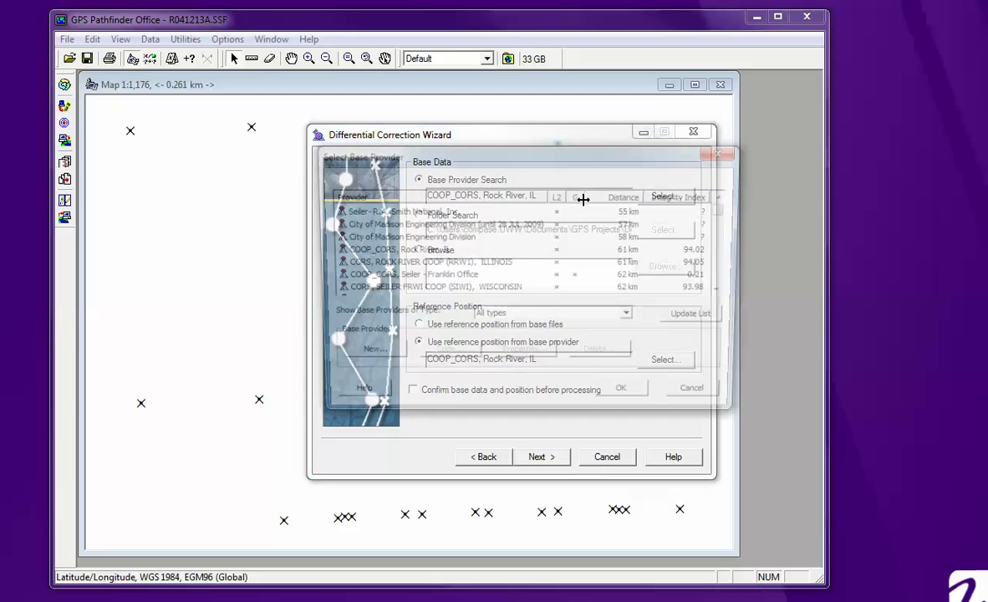
left_click(408, 250)
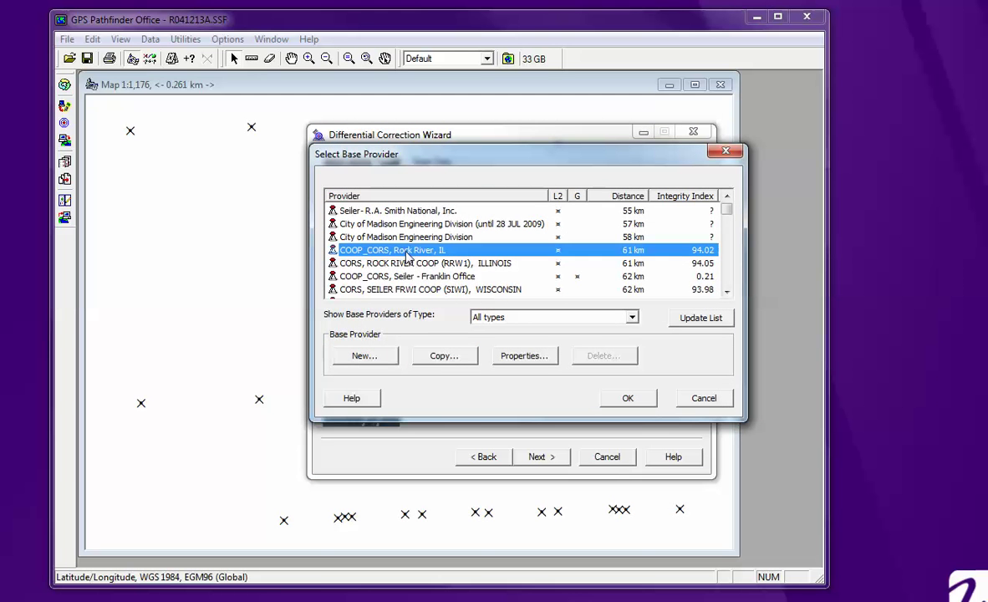
left_click(633, 399)
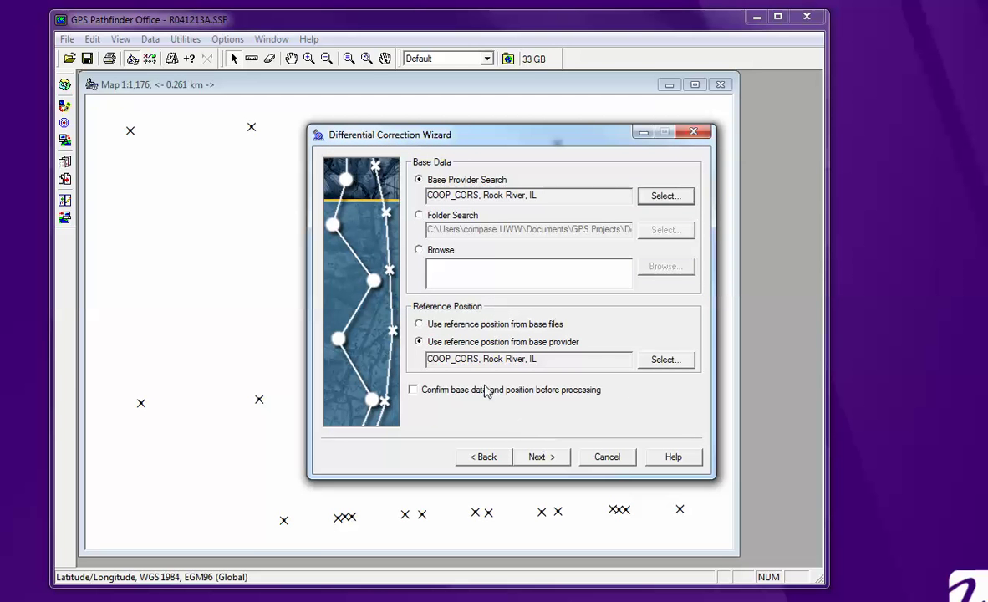
left_click(558, 459)
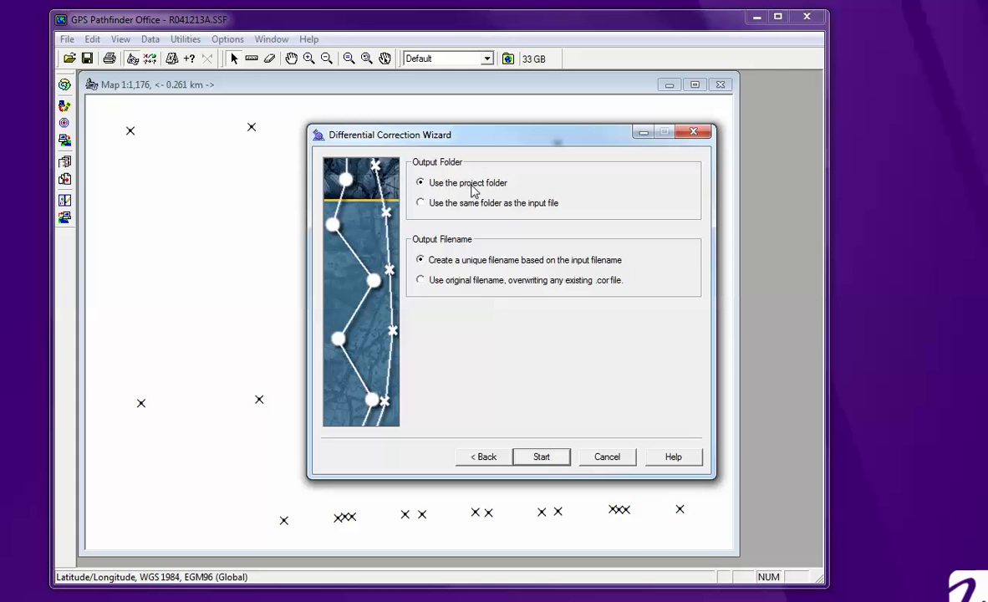
left_click(541, 457)
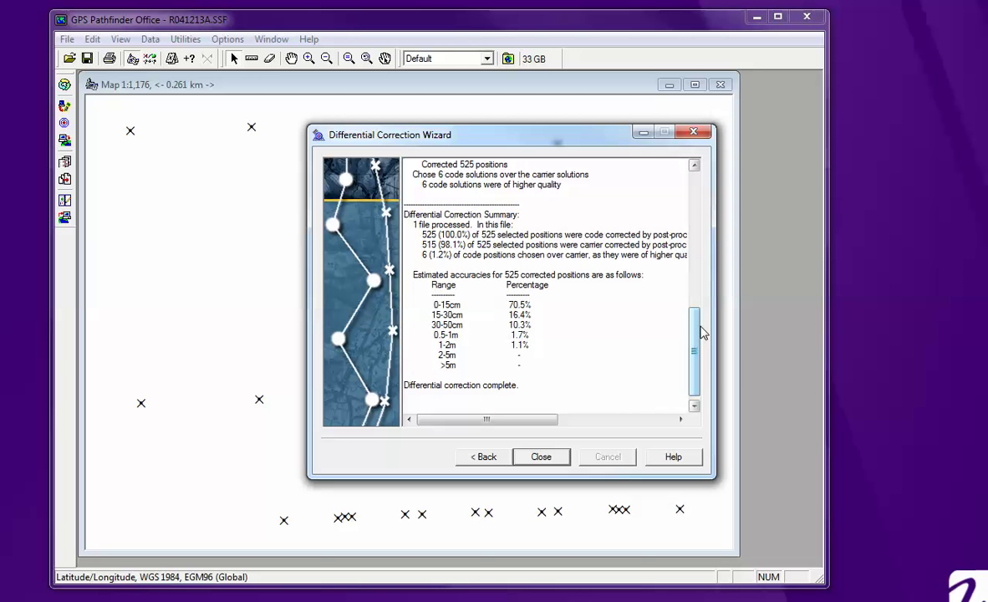
Check the summary's 70.5% of positions within 0-15cm, then close the wizard.
double_click(526, 304)
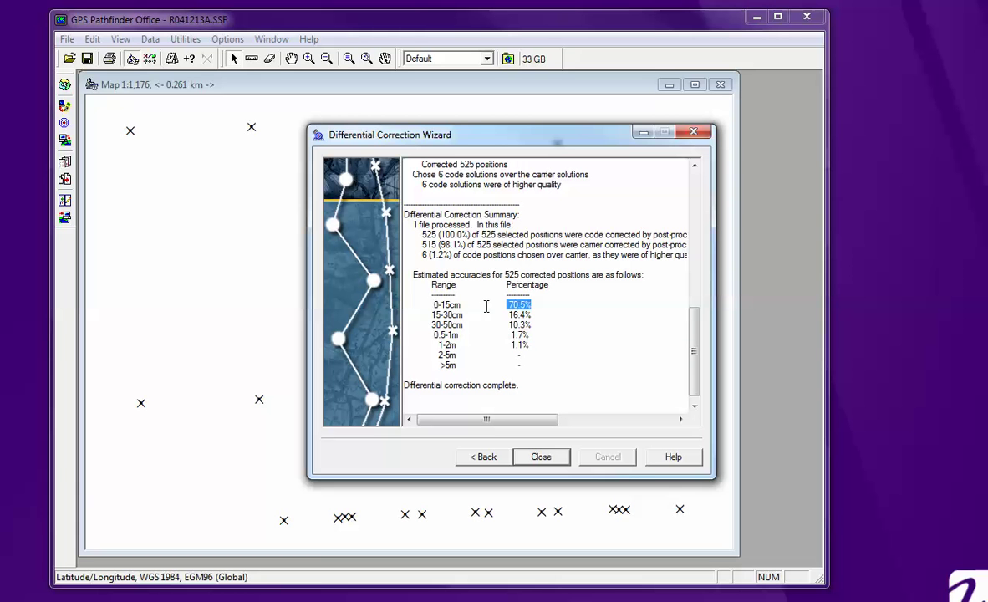
left_click_drag(434, 304, 460, 305)
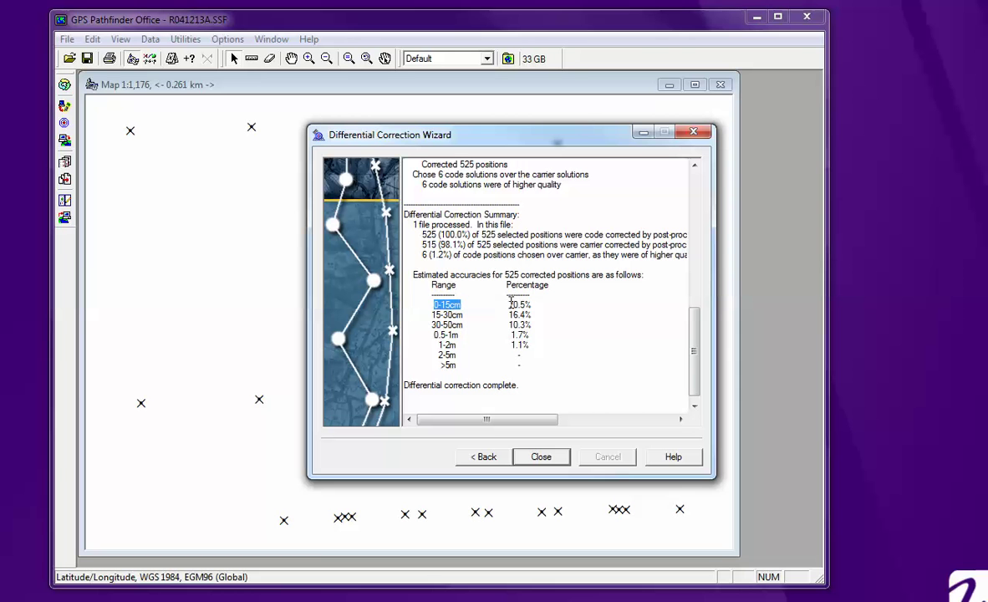
left_click(505, 304)
left_click(539, 457)
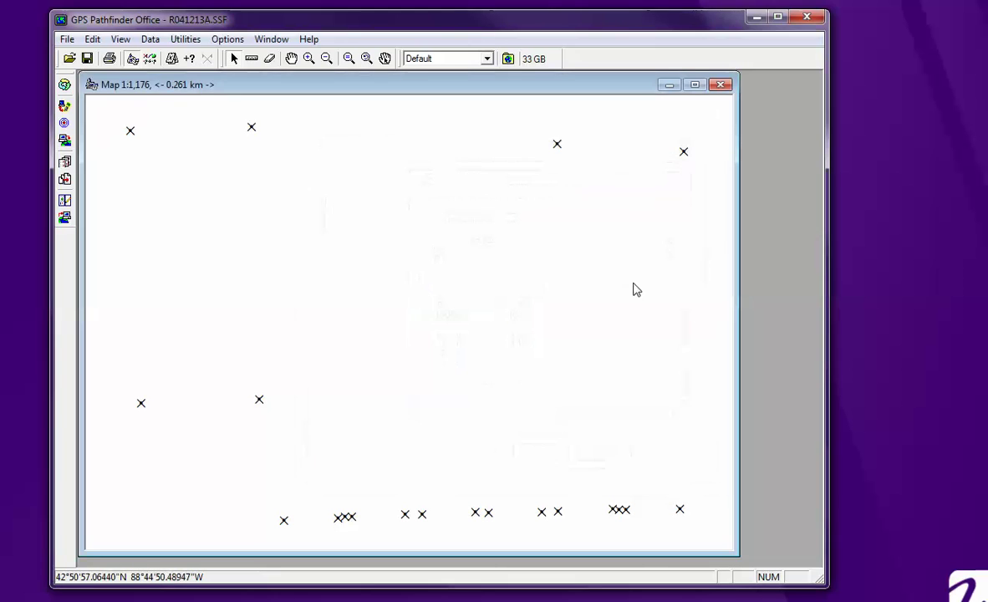
Open the corrected file R041213A.cor from the Default folder.
left_click(69, 58)
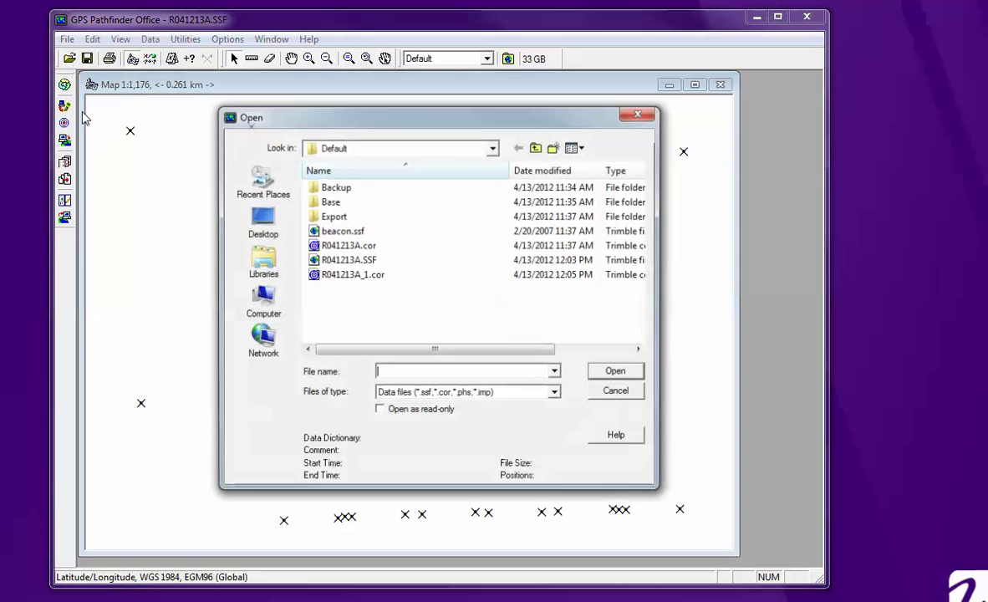
left_click(355, 249)
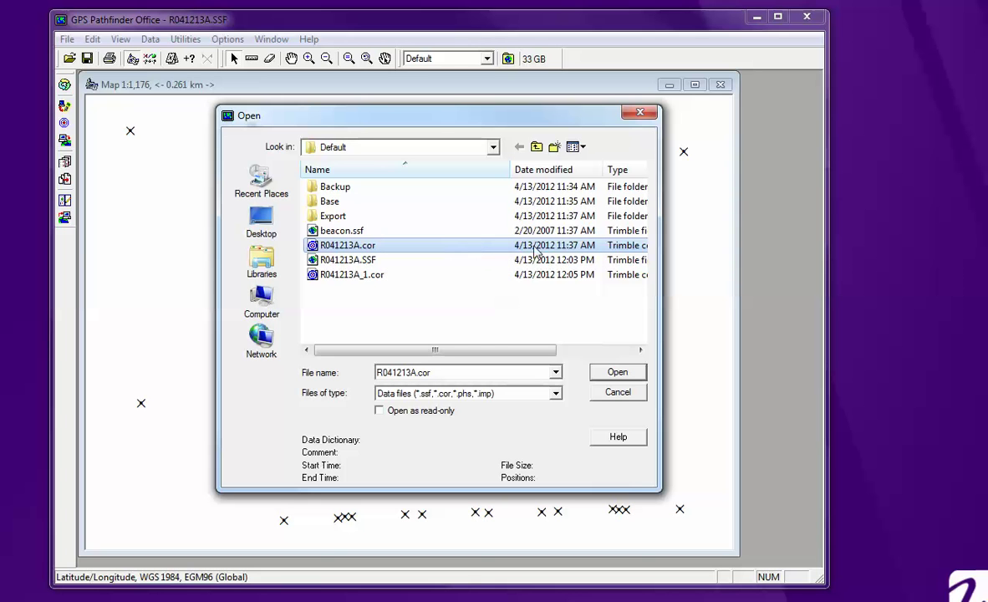
left_click(625, 375)
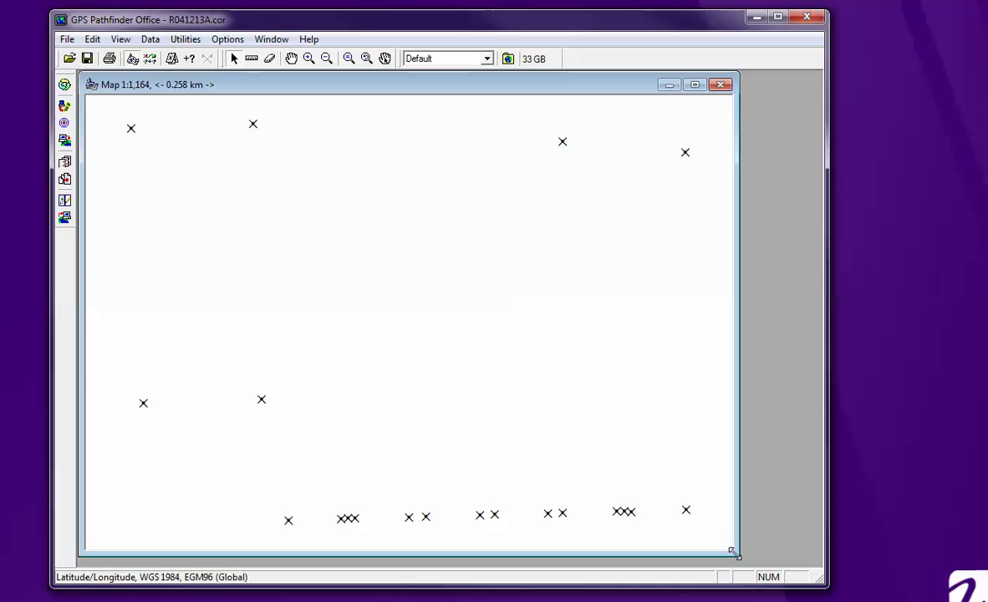
Set up an export of R041213A.cor using the Sample ESRI Shapefile Setup.
left_click(66, 143)
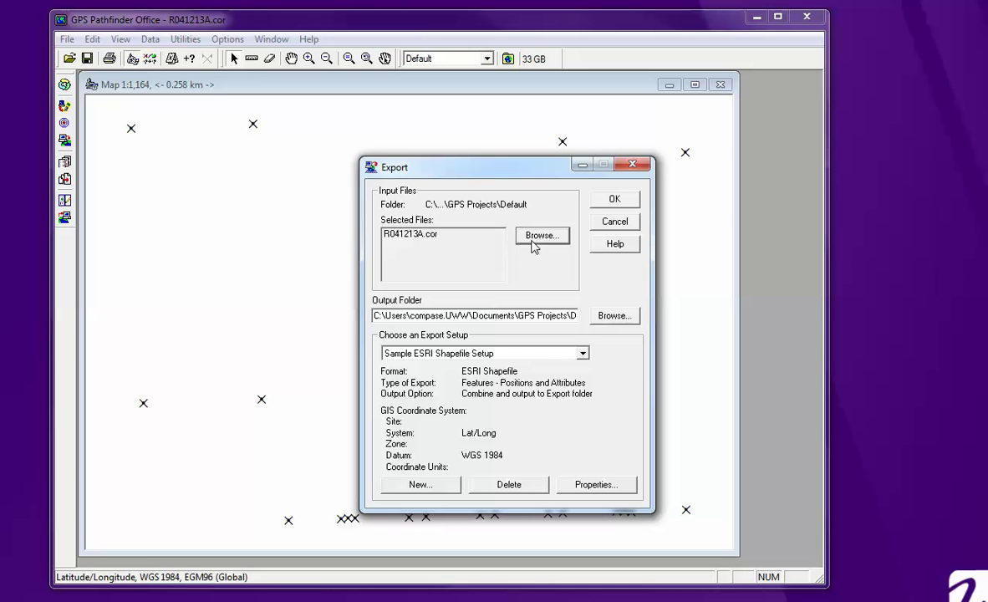
left_click(413, 235)
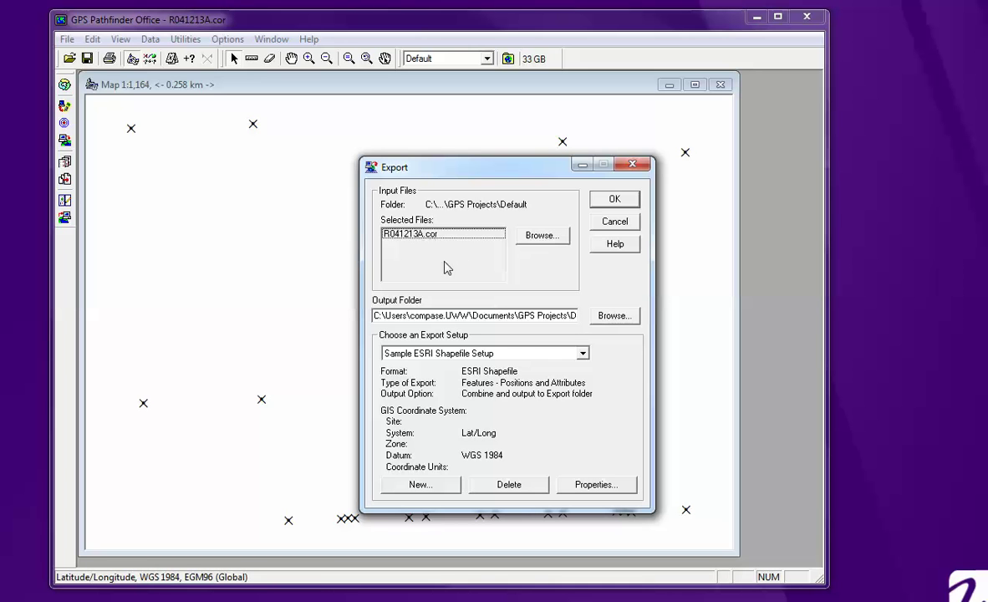
left_click(447, 354)
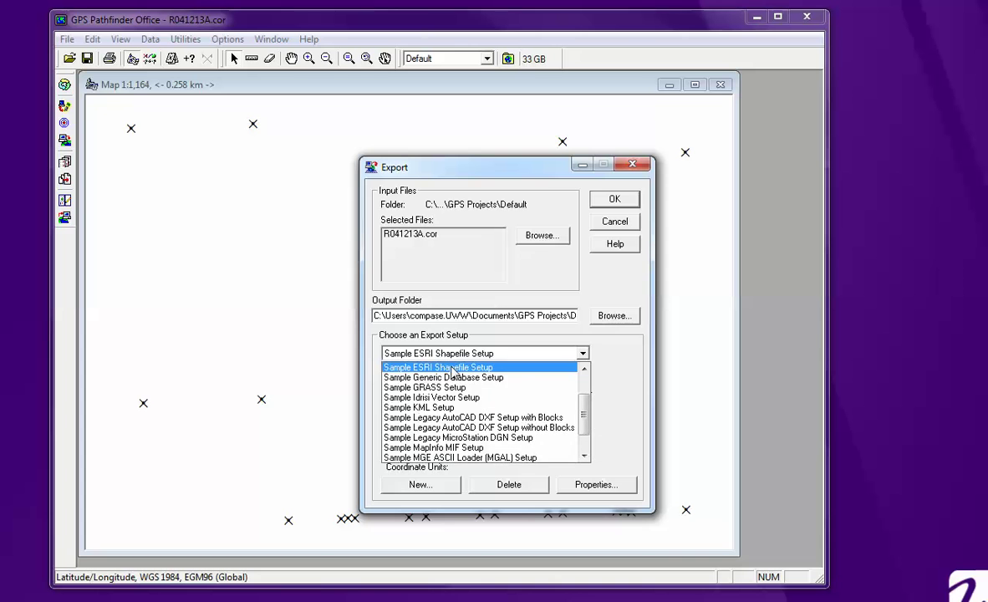
left_click(457, 368)
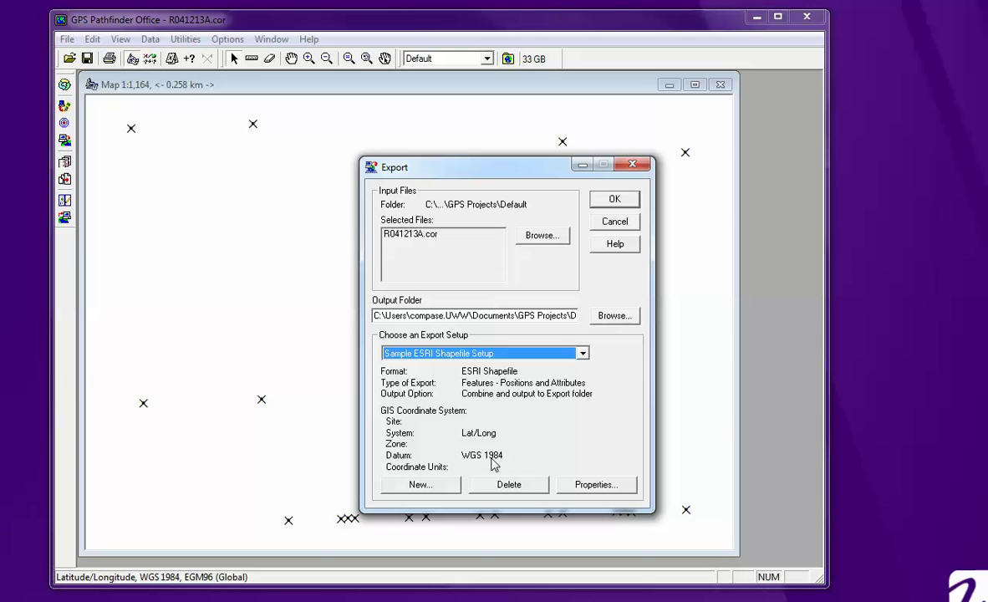
Run the export without a projection file, overwriting existing files, and close the summary.
left_click(616, 201)
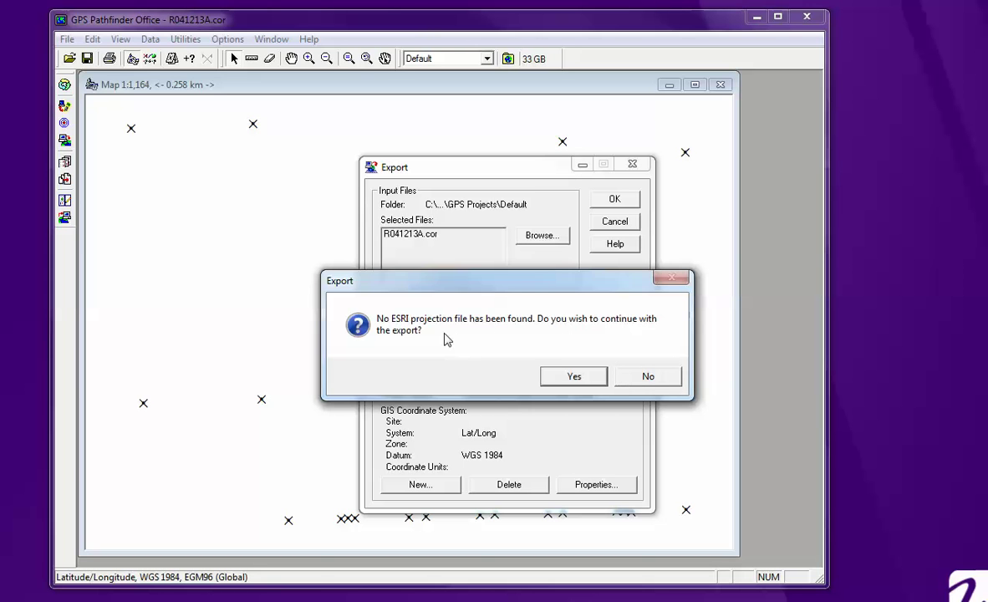
left_click(573, 378)
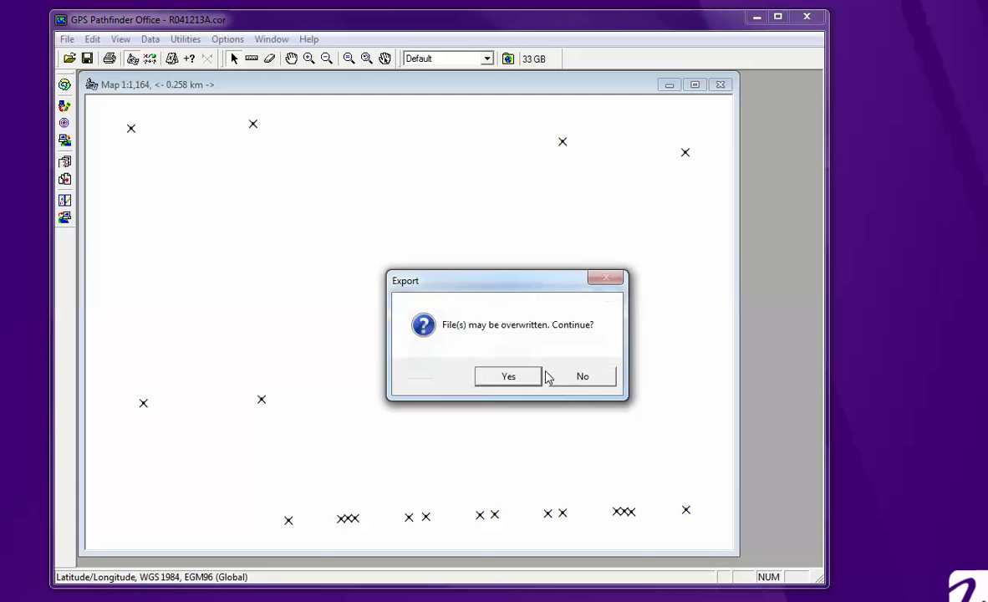
left_click(513, 377)
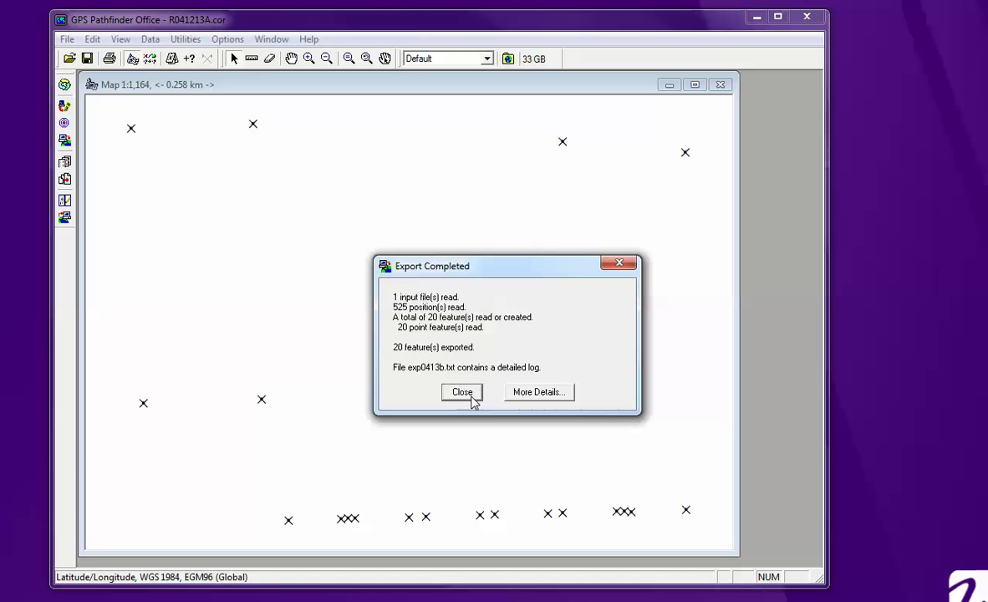
left_click(463, 393)
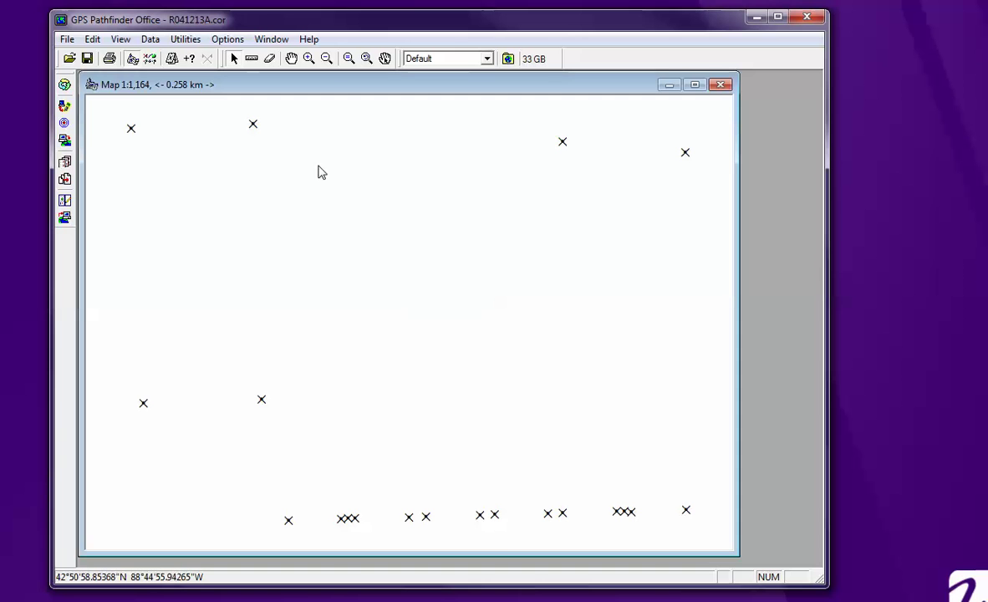